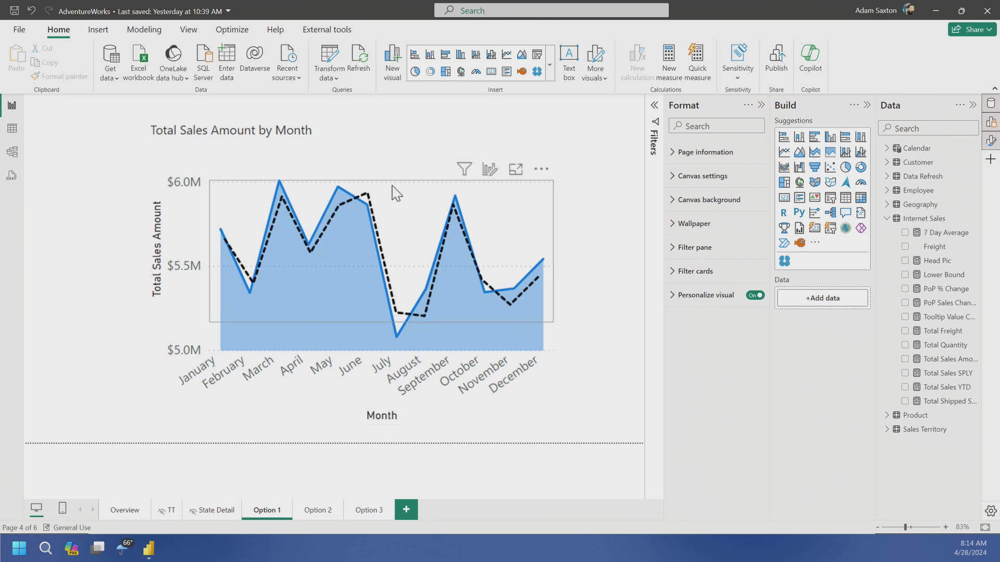
- Paste the selected sales-by-month chart onto the Option 2 page
click(412, 200)
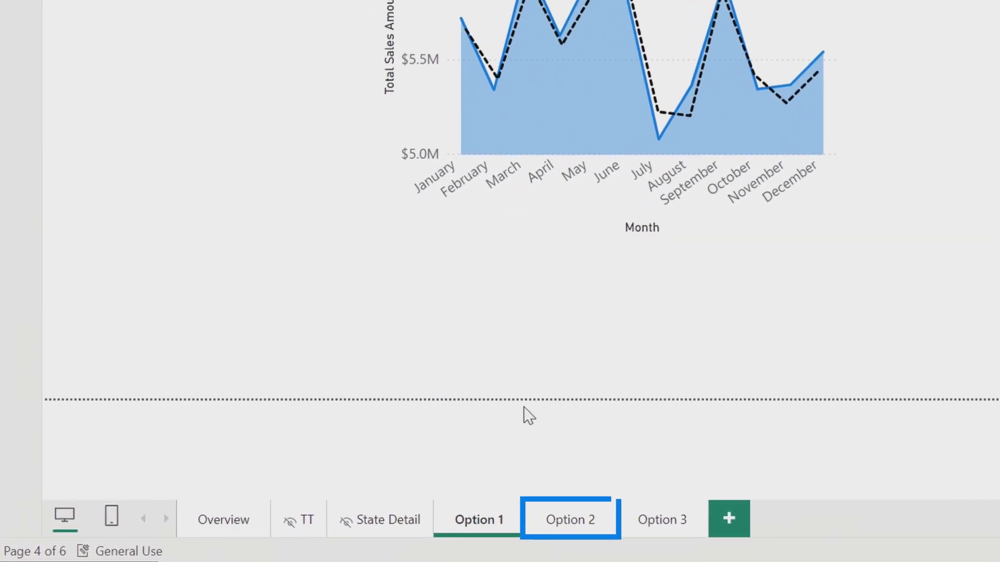
click(594, 537)
key(ctrl+v)
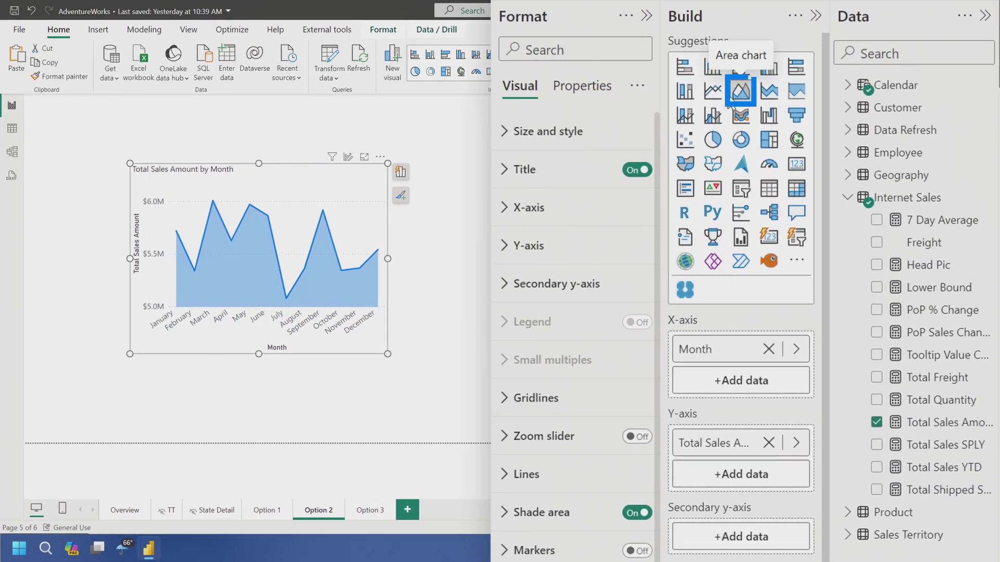
- Change the pasted chart to a line chart with Shade area turned on
click(713, 93)
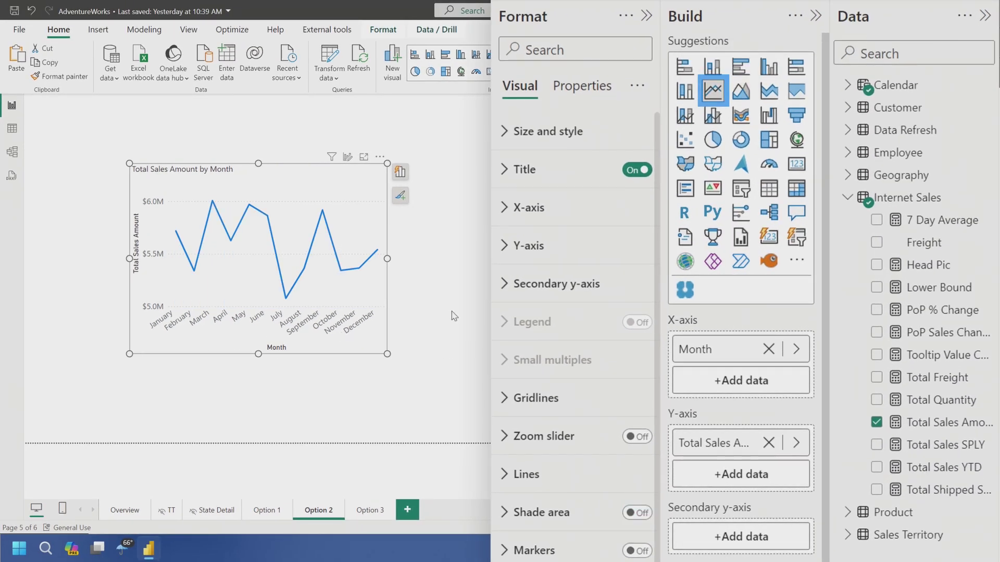
scroll(579, 391, down, 3)
click(644, 391)
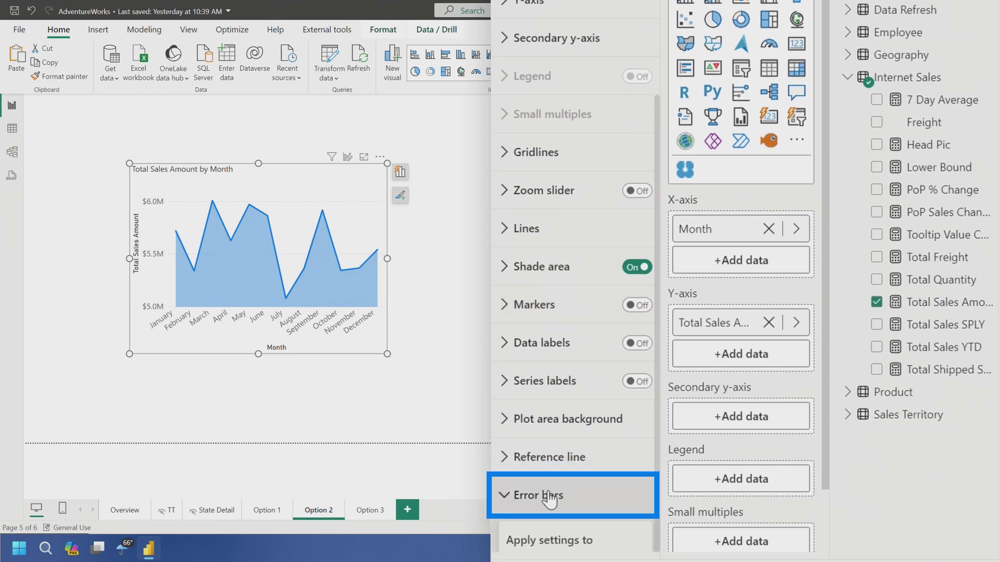
- Enable error bars with Total Shipped Sales Amount as the upper bound
scroll(557, 468, down, 5)
scroll(567, 328, down, 3)
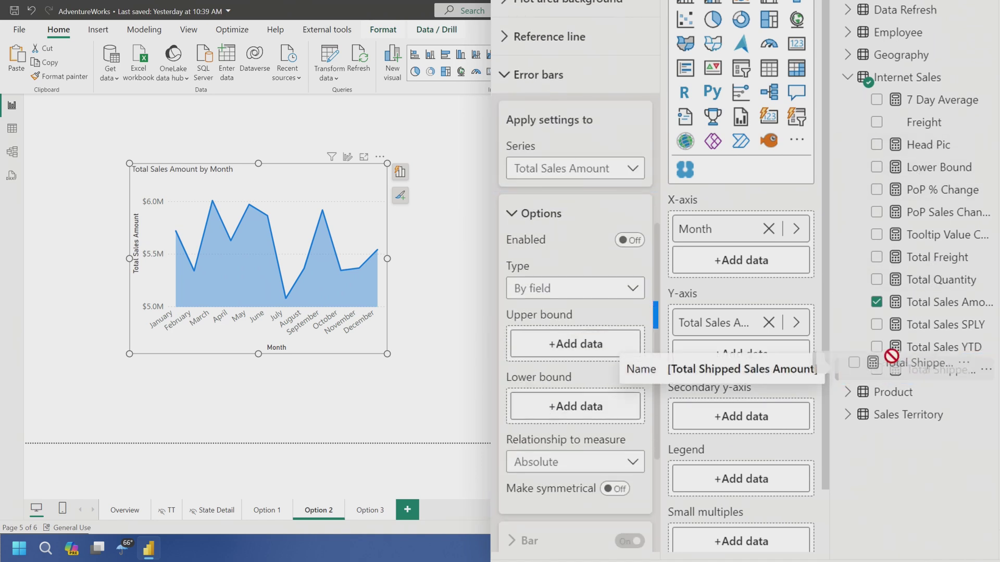
drag(891, 356, 623, 340)
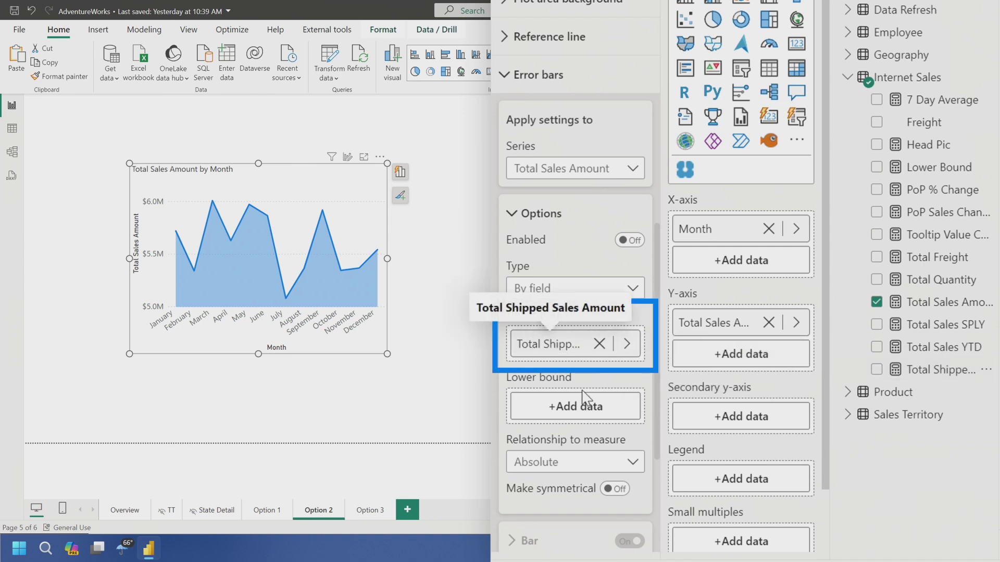
click(582, 242)
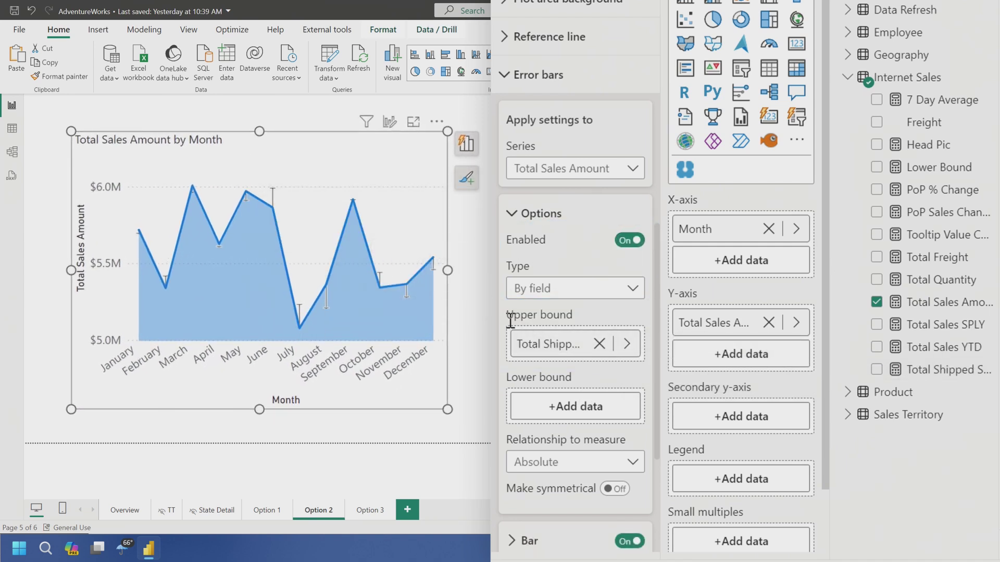
- Set the error band style to Line
scroll(583, 379, down, 4)
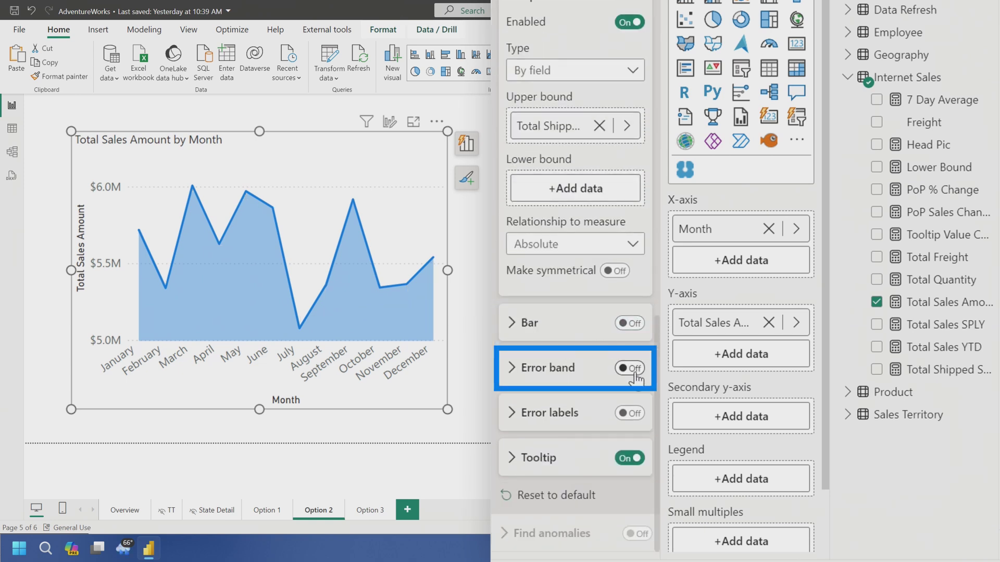
click(559, 373)
scroll(562, 333, down, 2)
scroll(562, 292, down, 1)
click(561, 249)
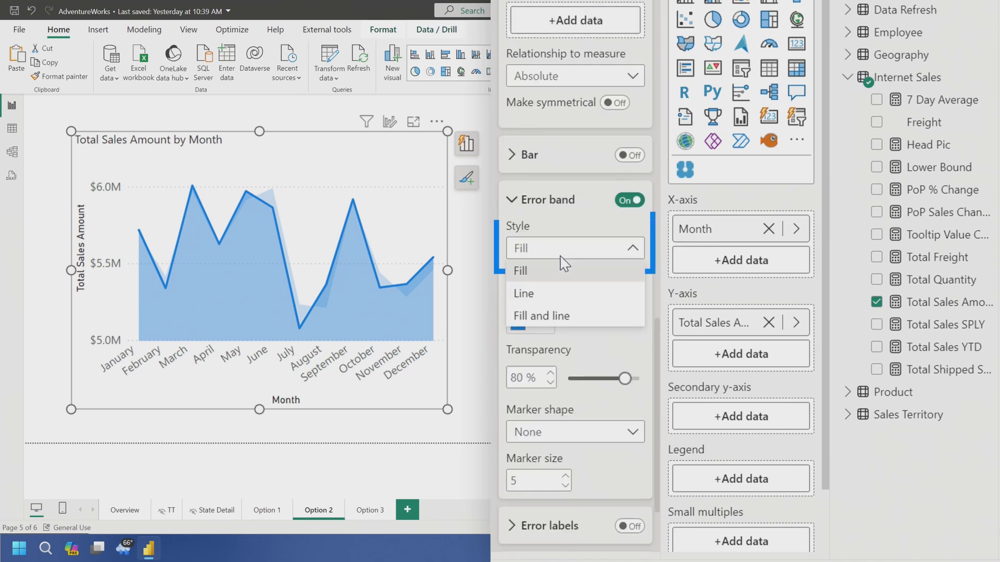
click(566, 297)
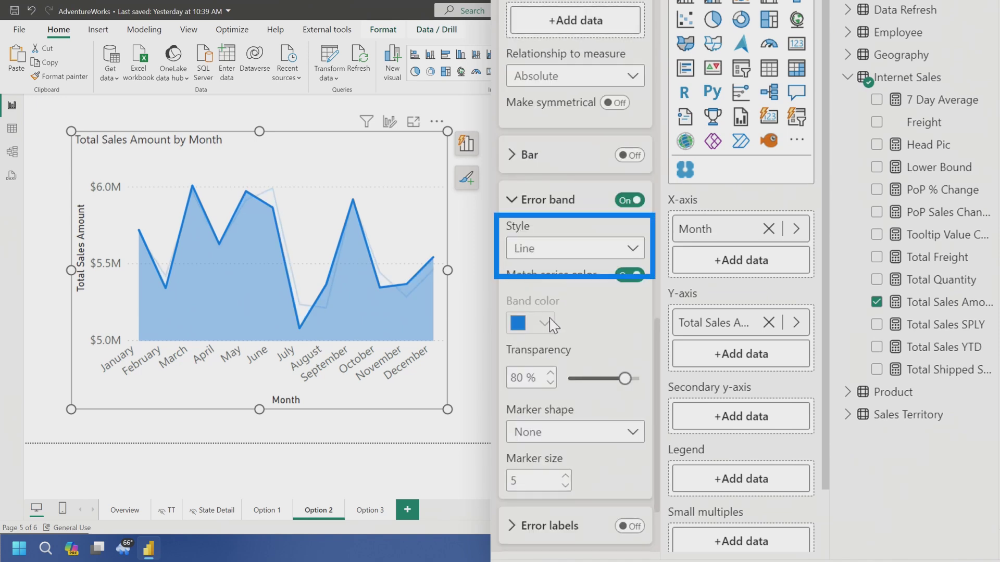
- Make the error band line black using the Band color theme colours
click(551, 444)
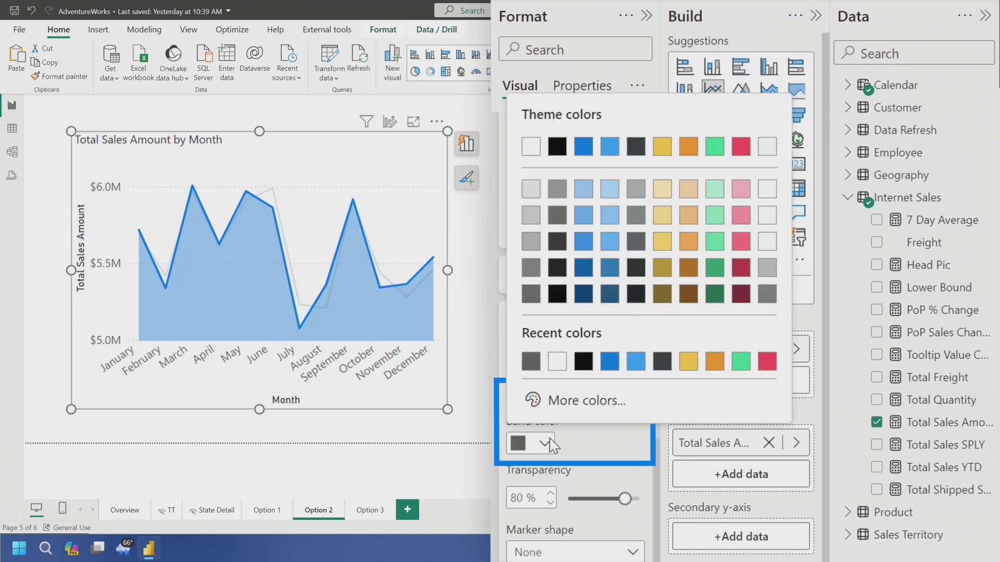
click(557, 147)
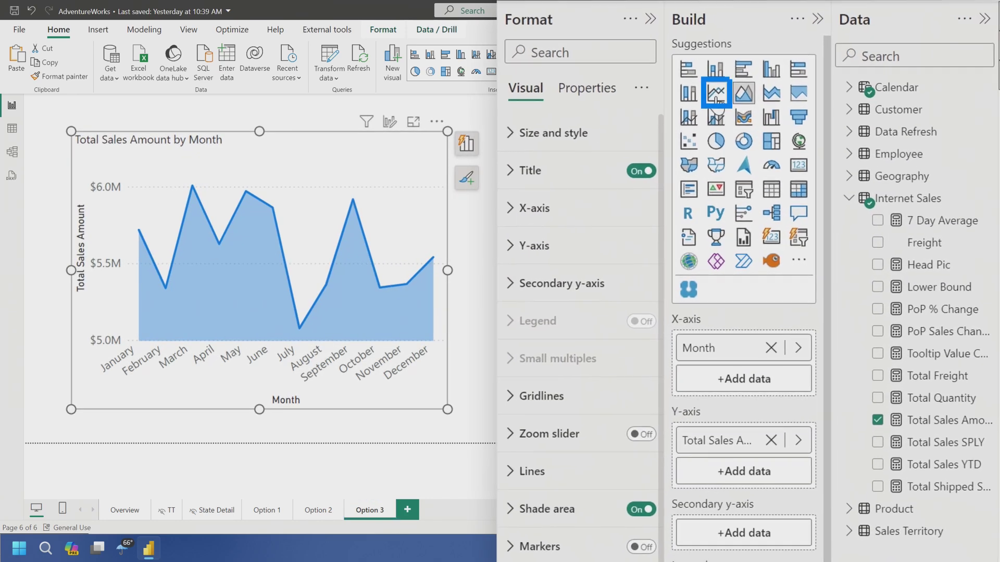
- Make it a shaded line chart and add Total Shipped Sales Amount to the Y-axis
click(770, 130)
click(637, 512)
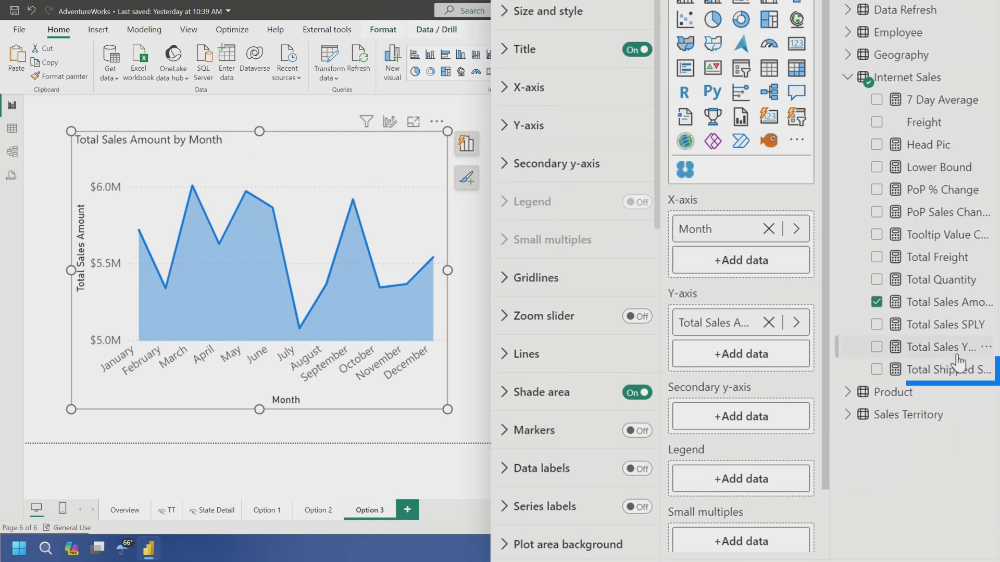
drag(934, 369, 770, 352)
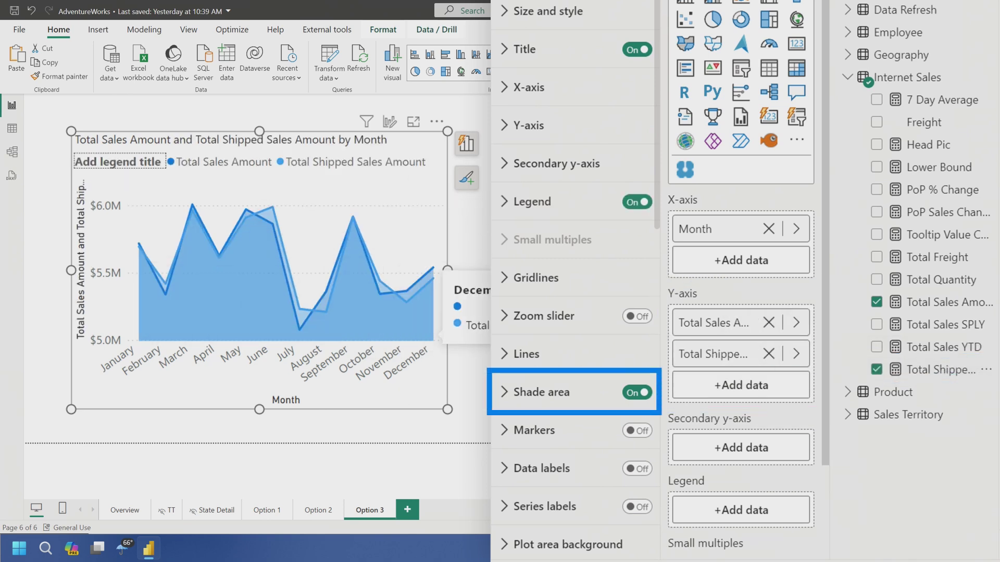
- Turn off area shading for the Total Shipped Sales Amount series
click(571, 393)
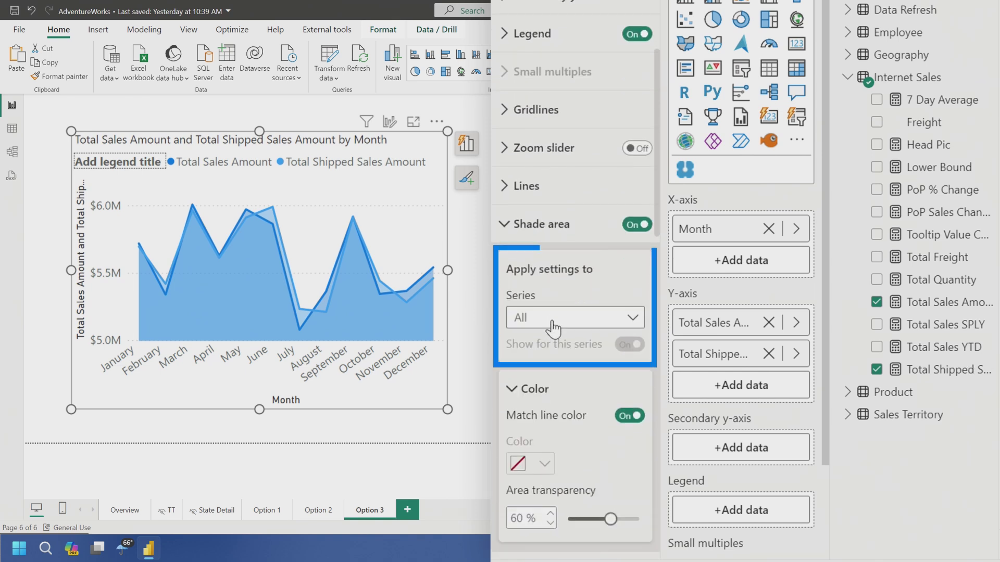
click(553, 327)
click(582, 396)
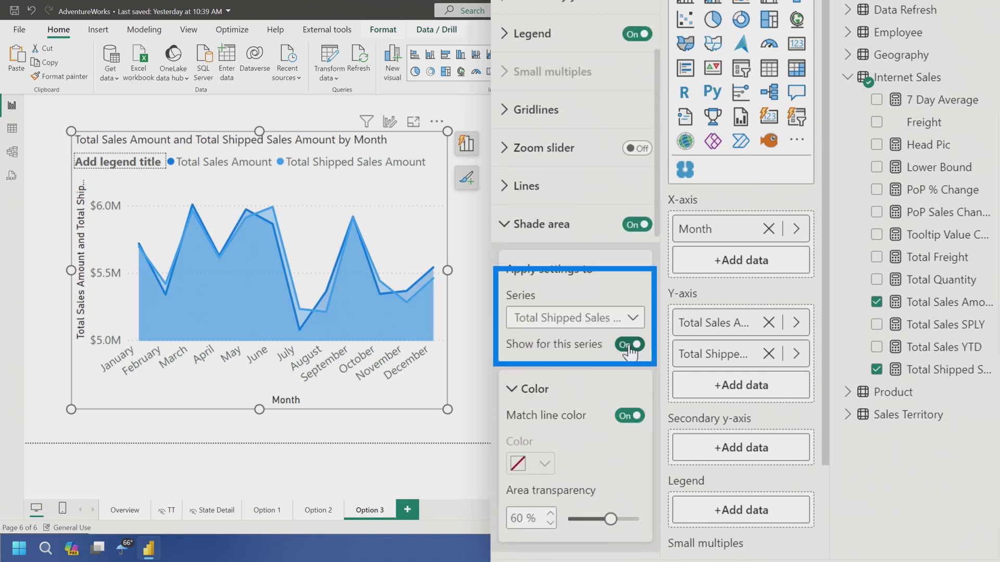
click(630, 346)
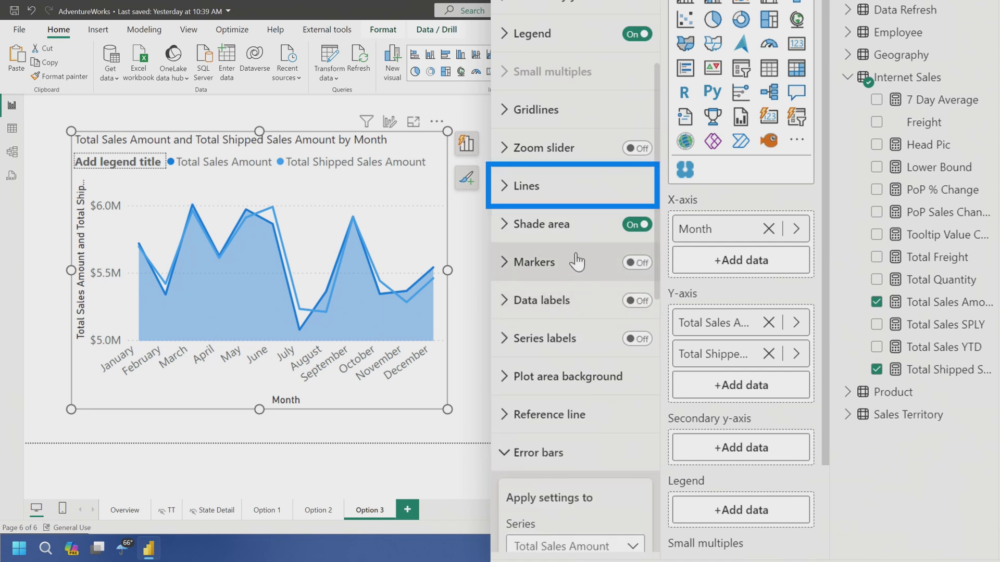
- Set the Total Shipped Sales Amount line style to Dashed
click(513, 187)
click(572, 280)
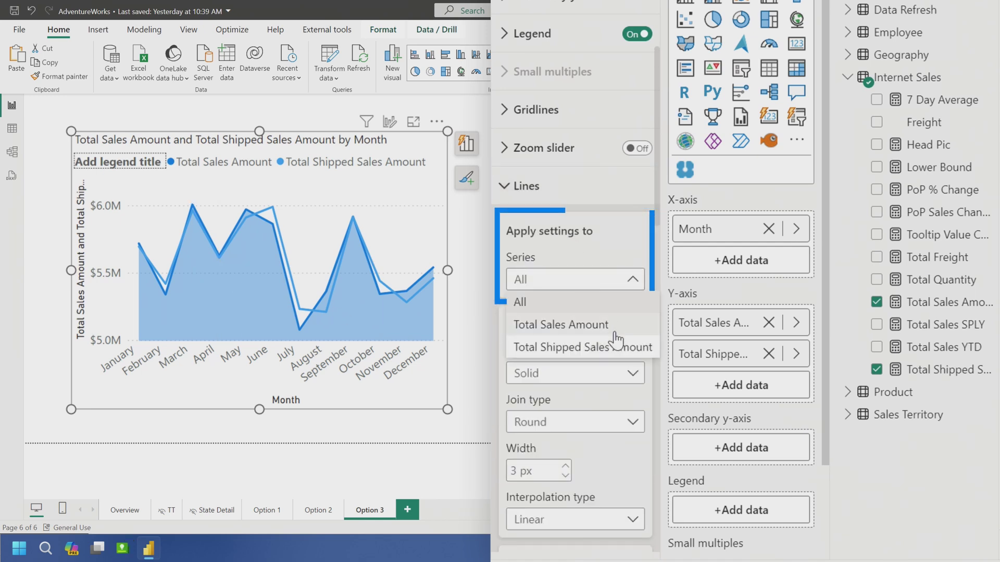
click(604, 349)
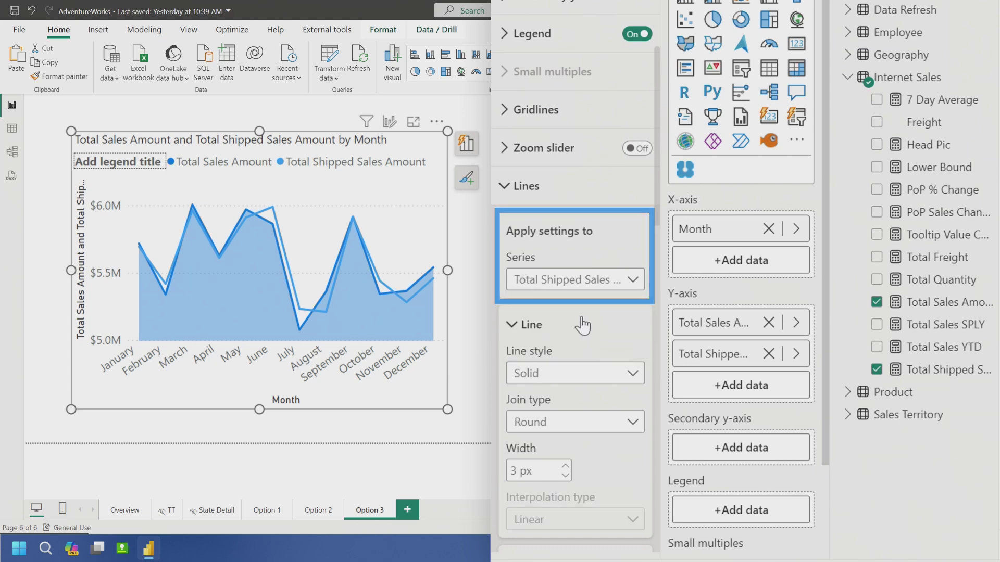
click(568, 373)
click(531, 396)
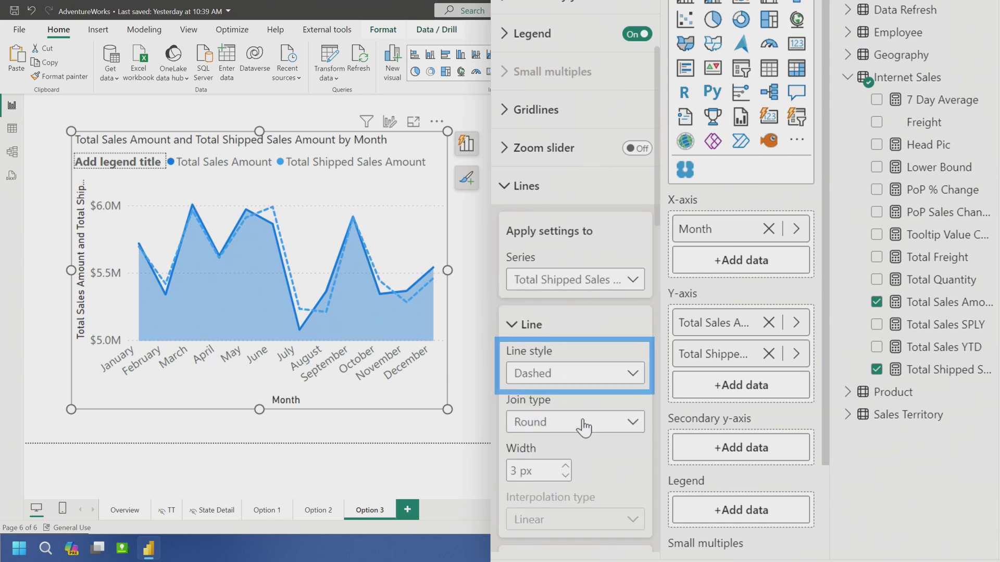
- Set the Total Shipped Sales Amount line colour to black
scroll(551, 411, down, 5)
click(531, 314)
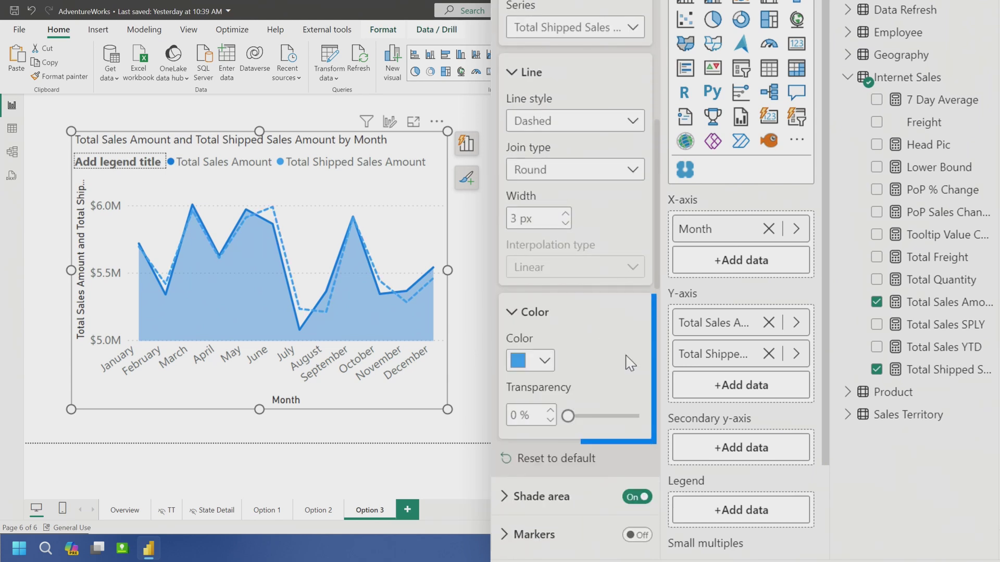
click(543, 361)
click(557, 64)
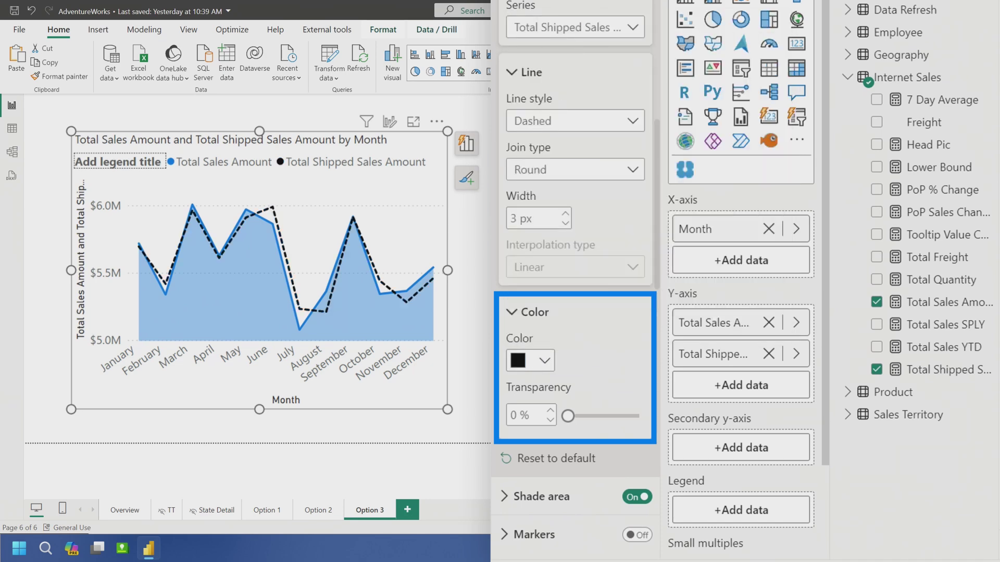